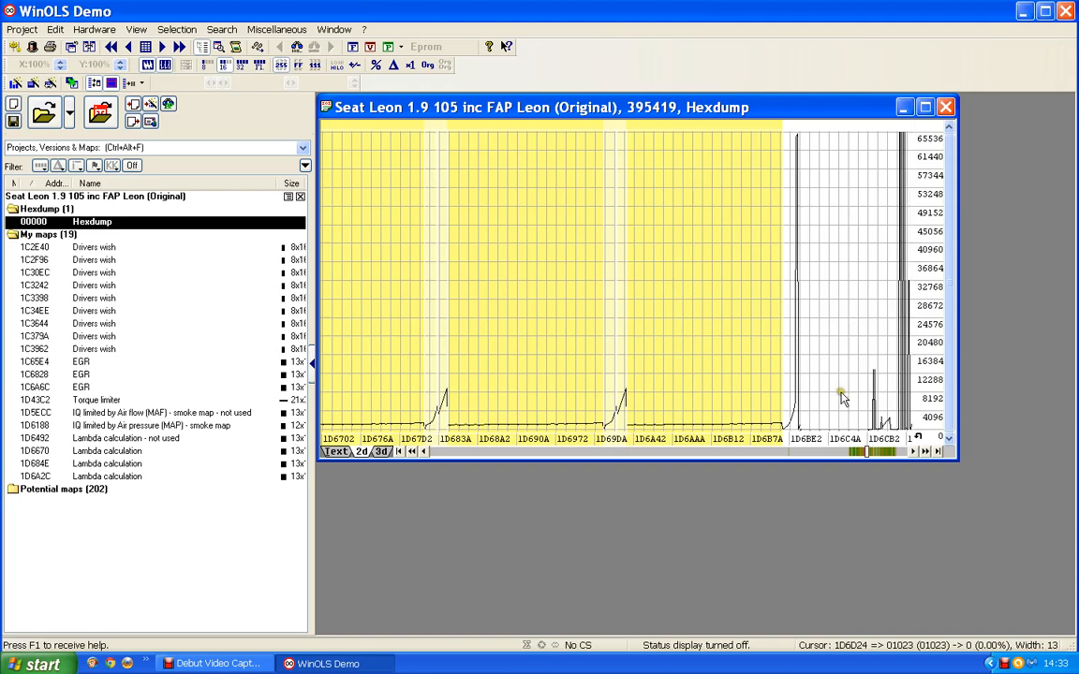
Step: Create and open a map from the detected Bosch II 16x15 (16 Bit) structure at 1D6F9A in the hexdump
left_click(897, 452)
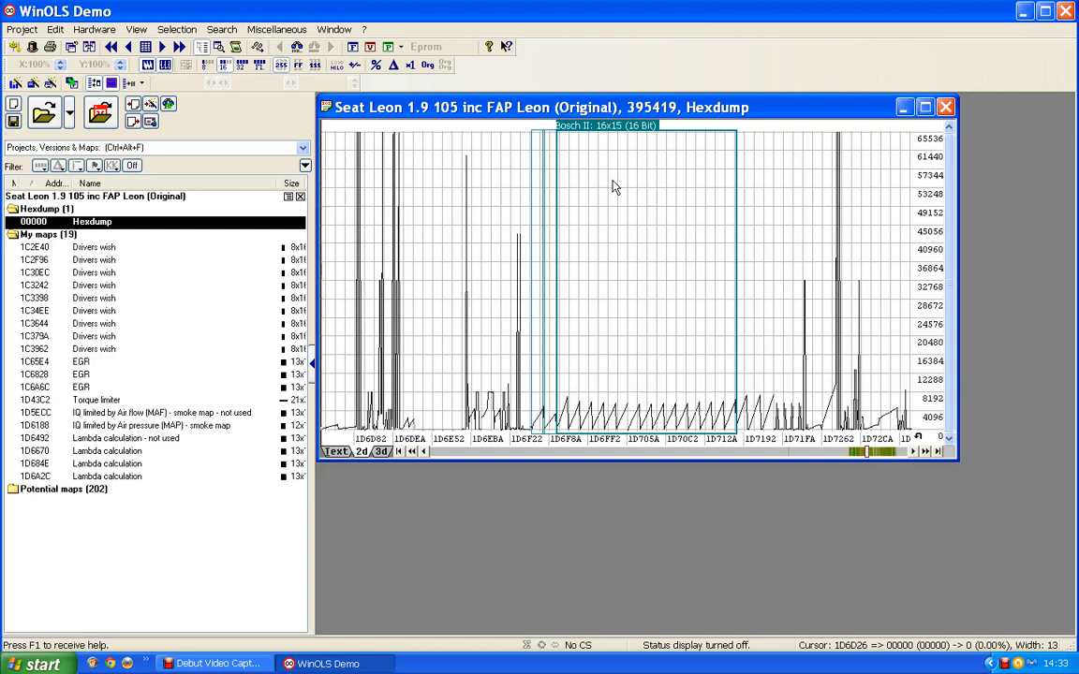
left_click(641, 242)
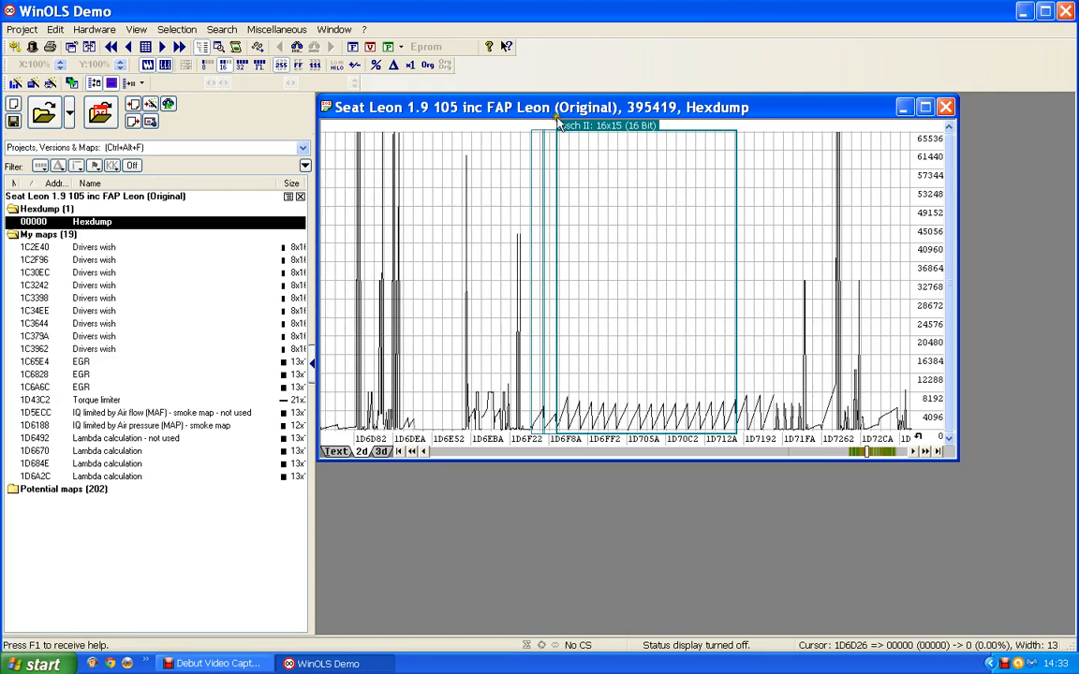
double_click(610, 134)
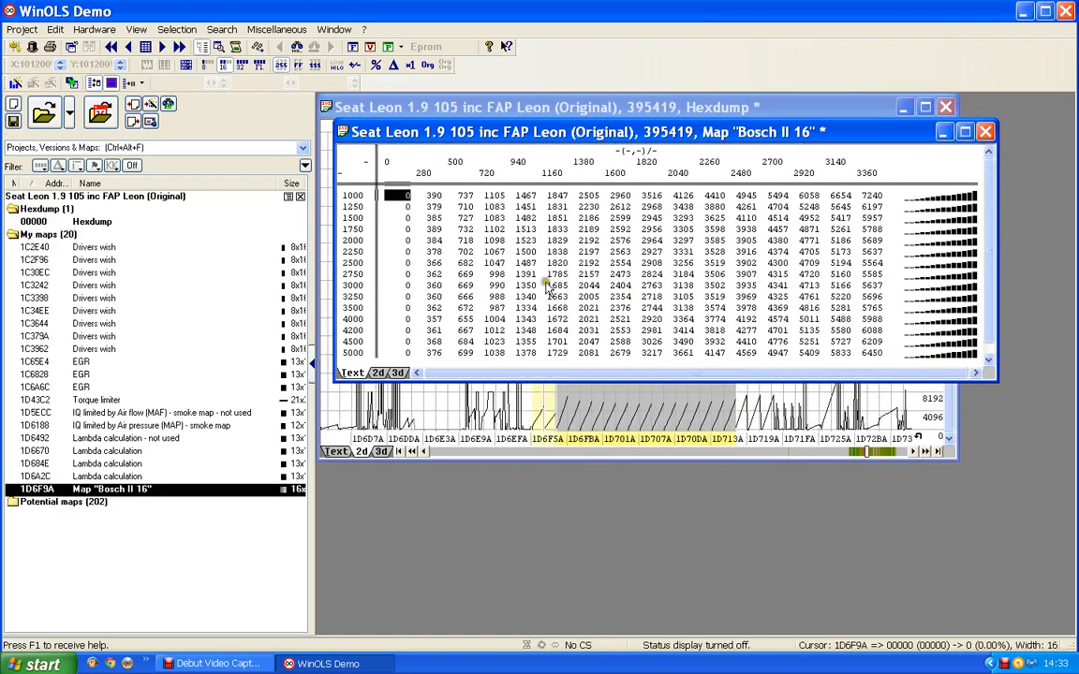
Step: Describe the new map's Y-axis as "Engine speed" with the unit rpm
left_click(373, 322)
double_click(356, 245)
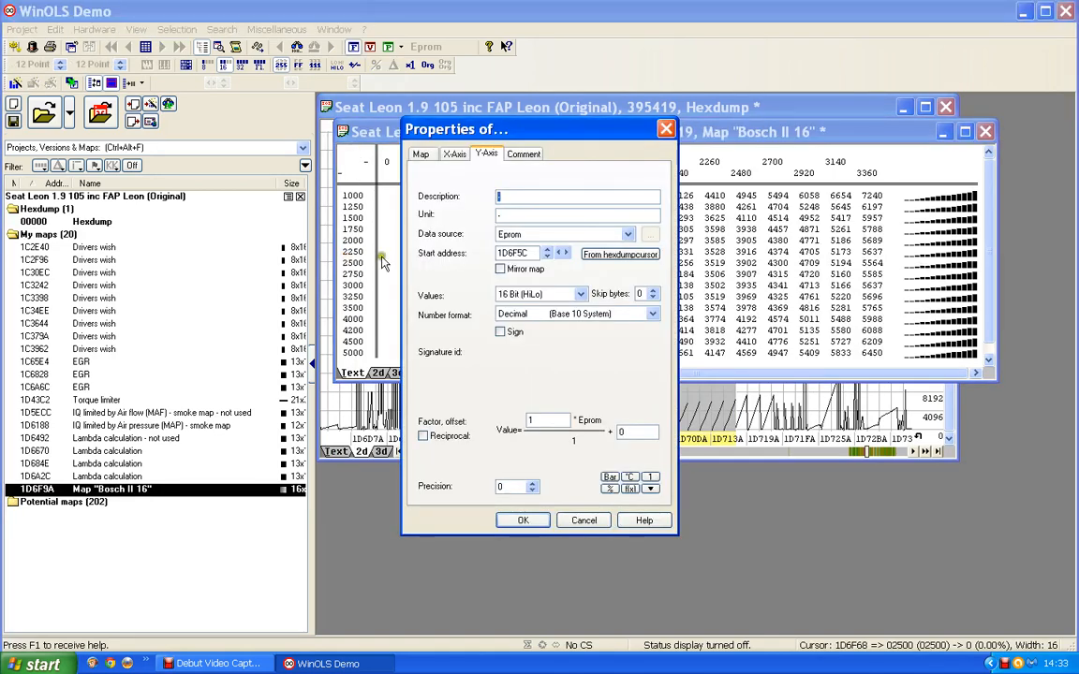
type("Eng")
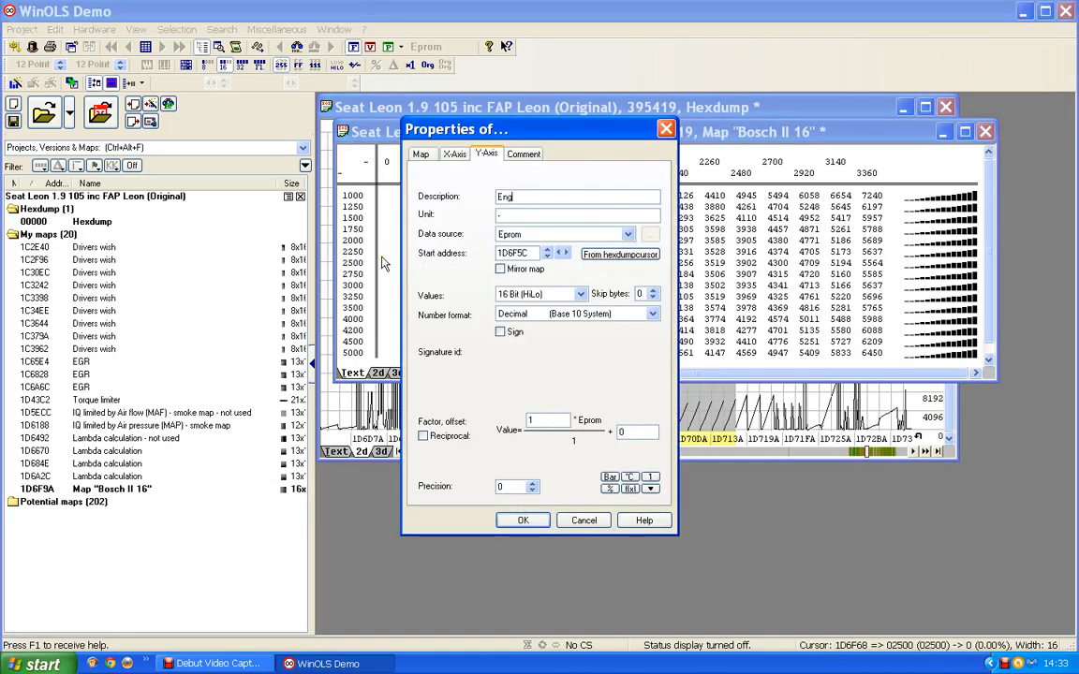
type("ine speed")
left_click_drag(513, 217, 464, 214)
type("r")
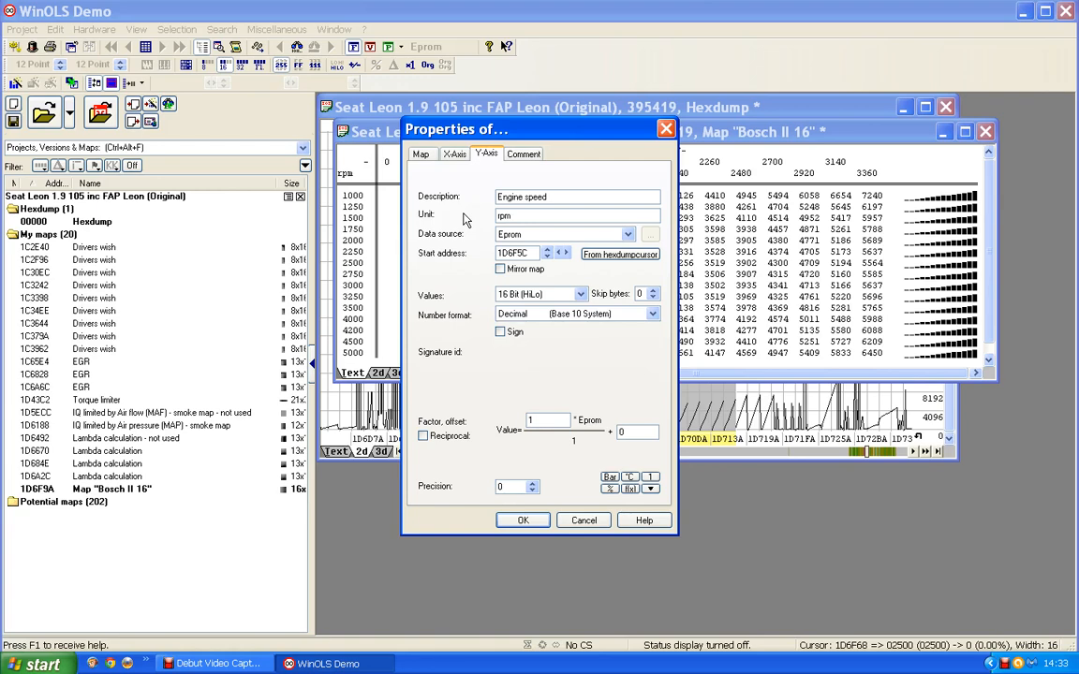
type("pm")
left_click(522, 521)
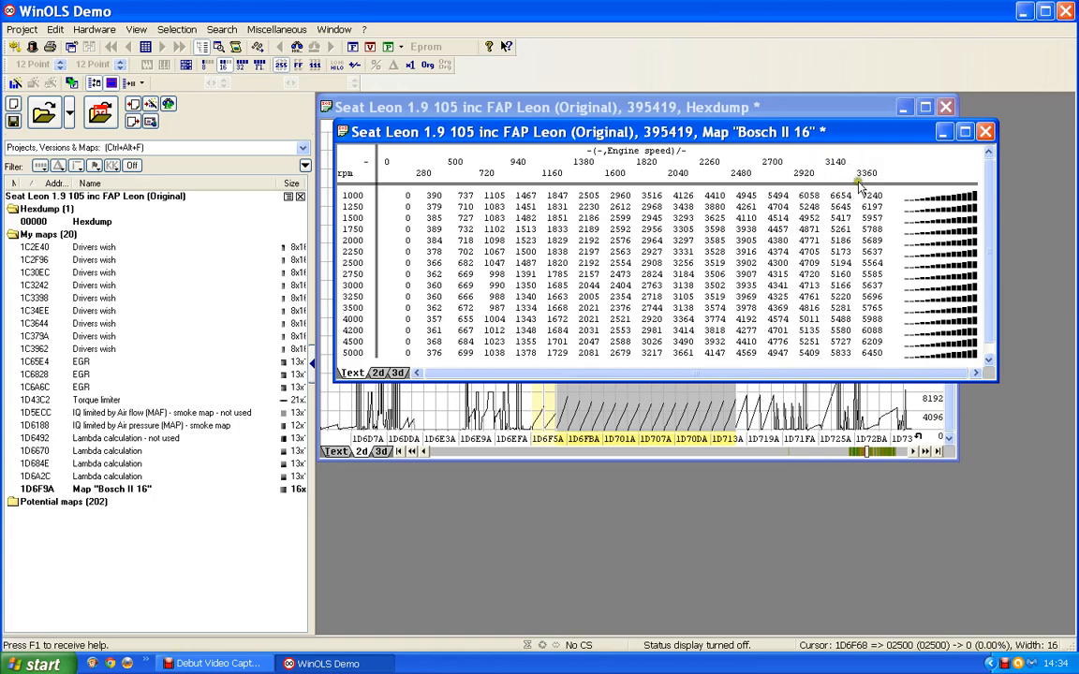
Step: Set the map's X-axis factor to 0.1, with the description "Torque" and the unit Nm
double_click(620, 170)
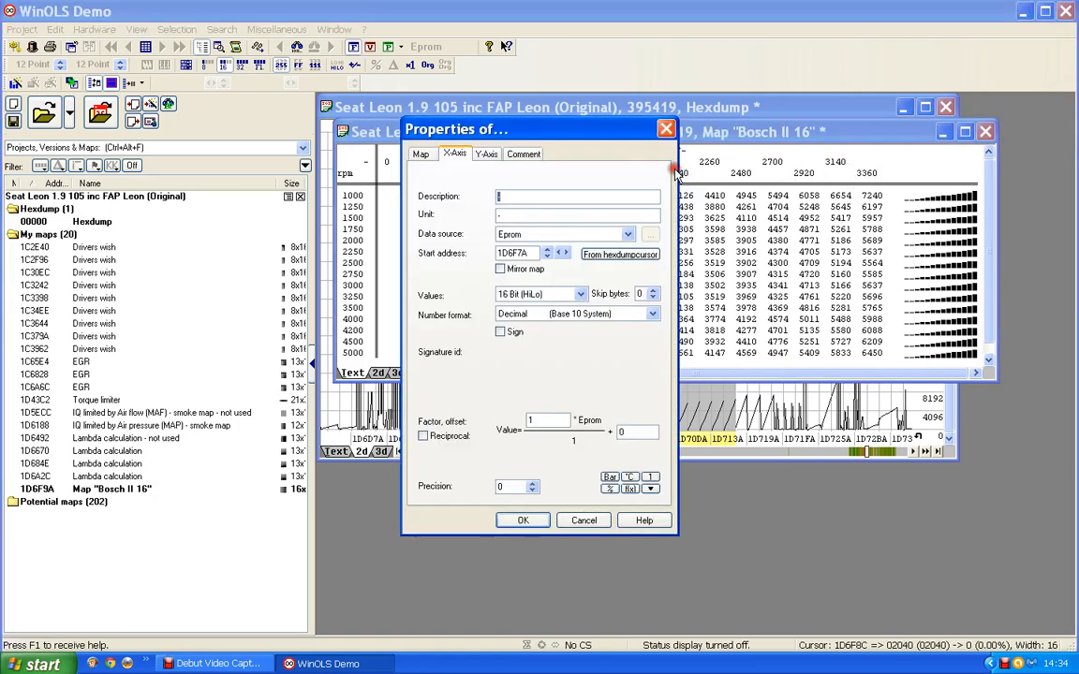
double_click(542, 419)
type("0.1")
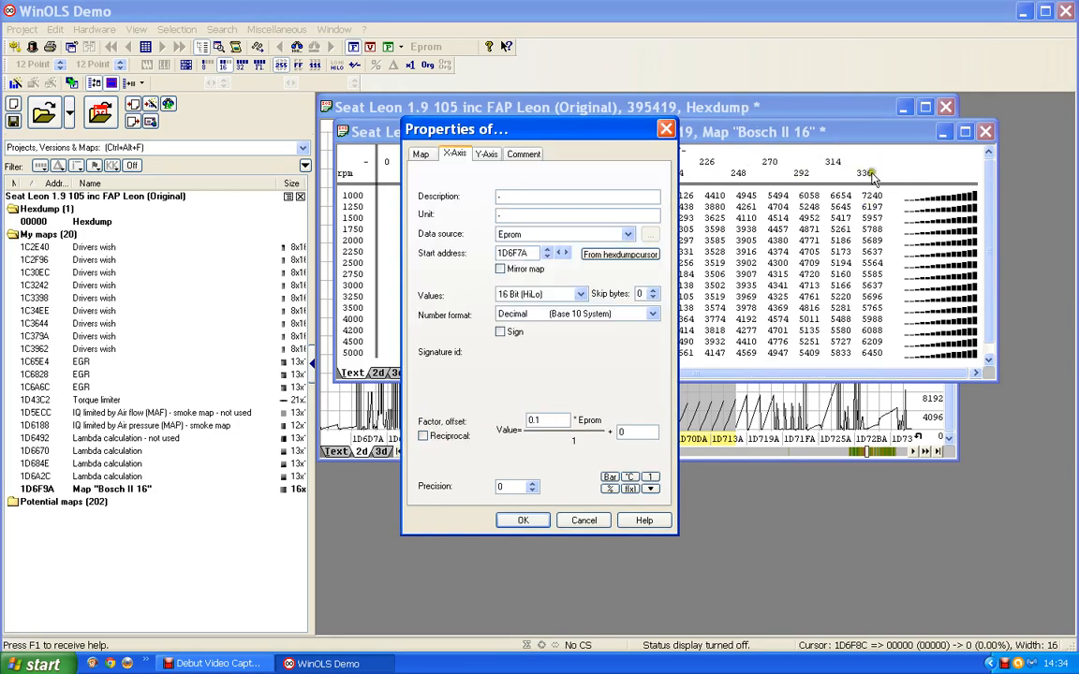
left_click(500, 197)
left_click(424, 215)
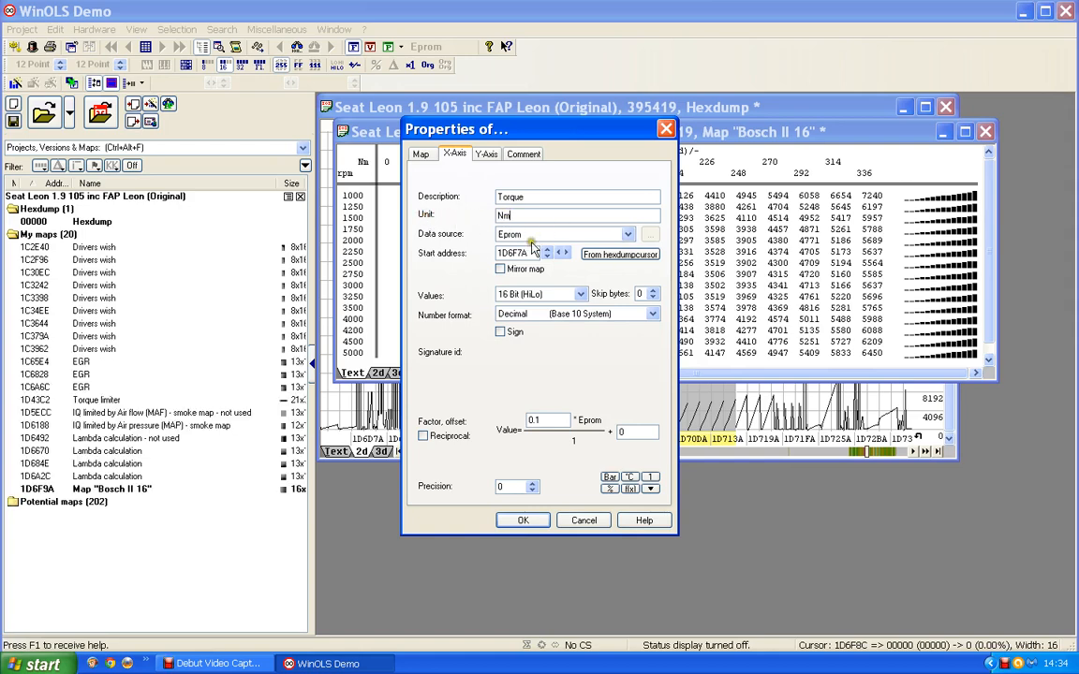
left_click(515, 521)
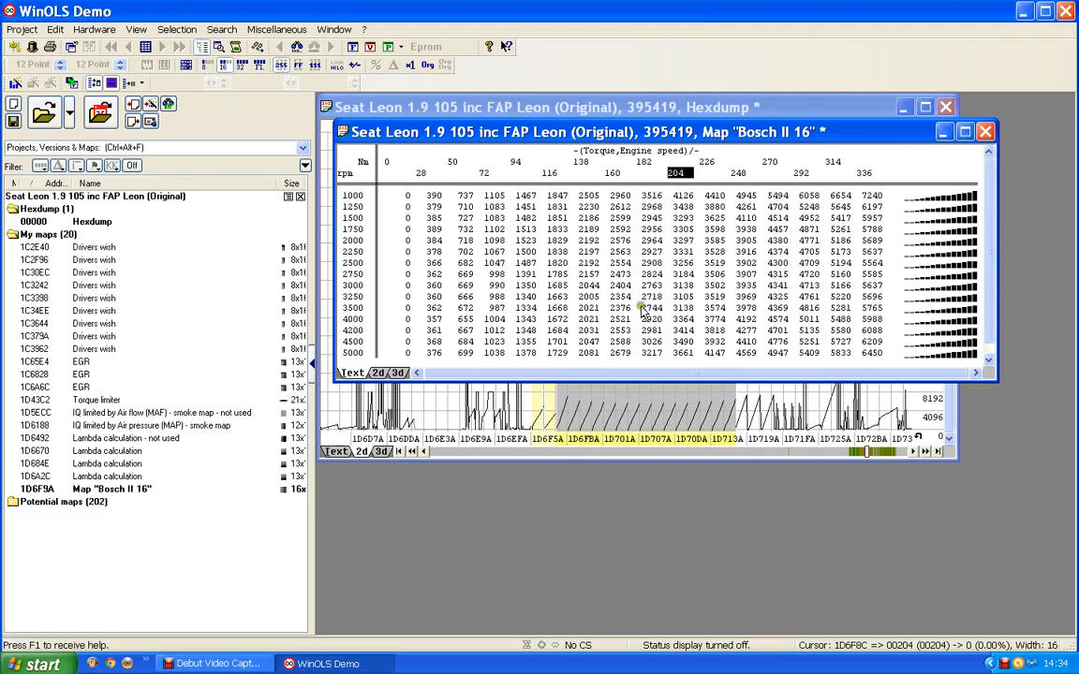
Step: Open the map's own properties and name it "Torqur to IQ conversion"
double_click(586, 272)
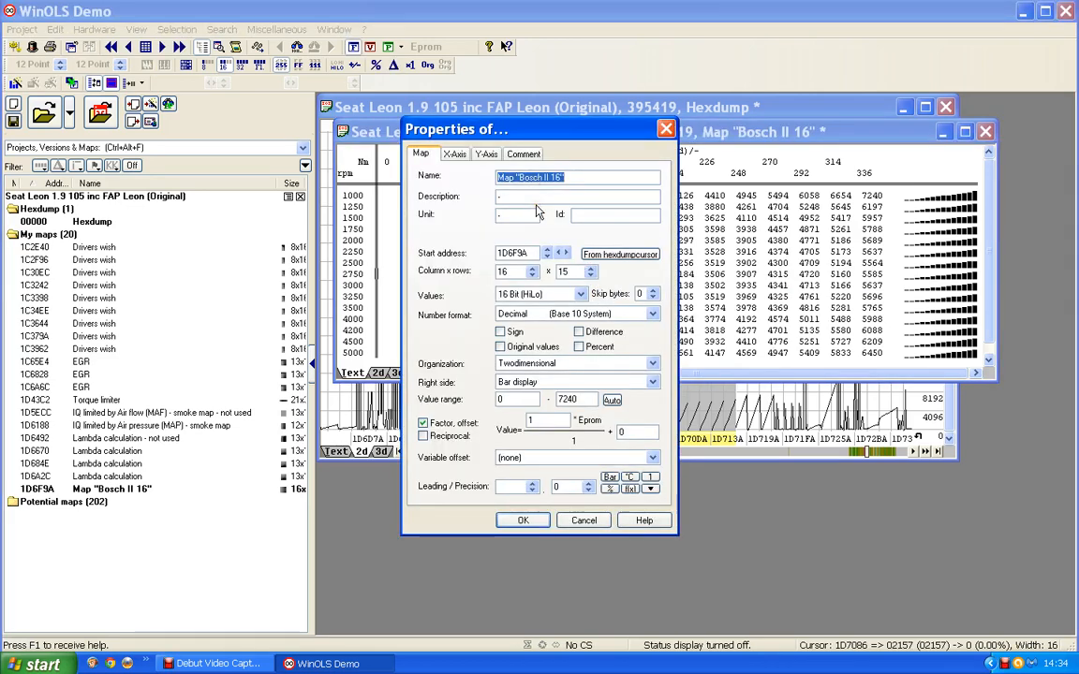
type("Tor")
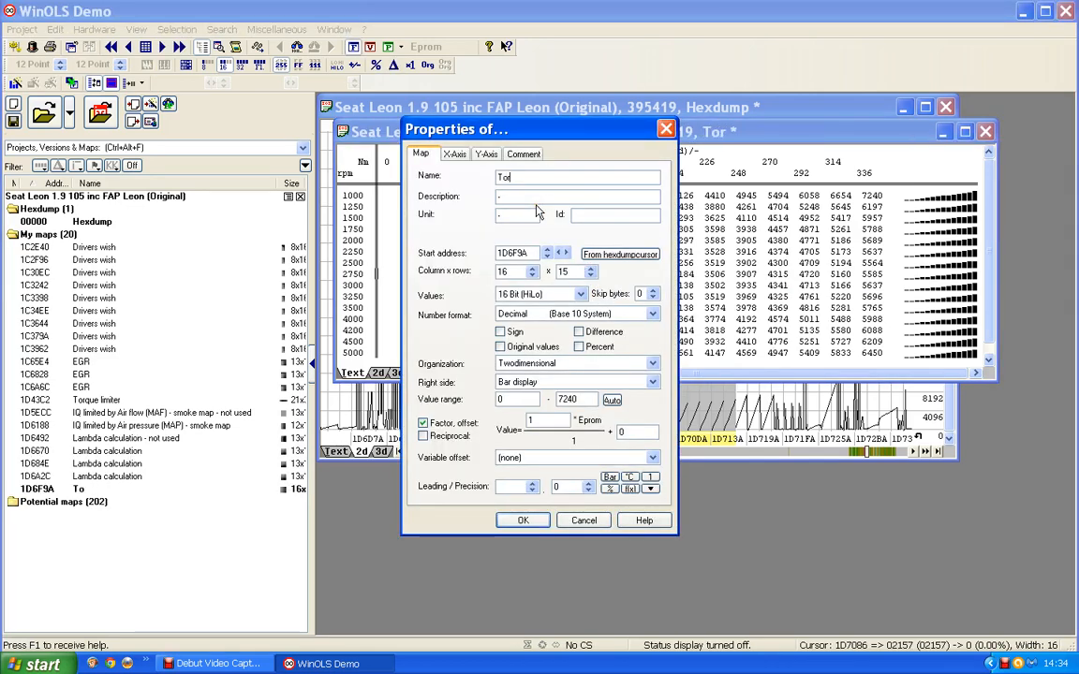
type("qur to ")
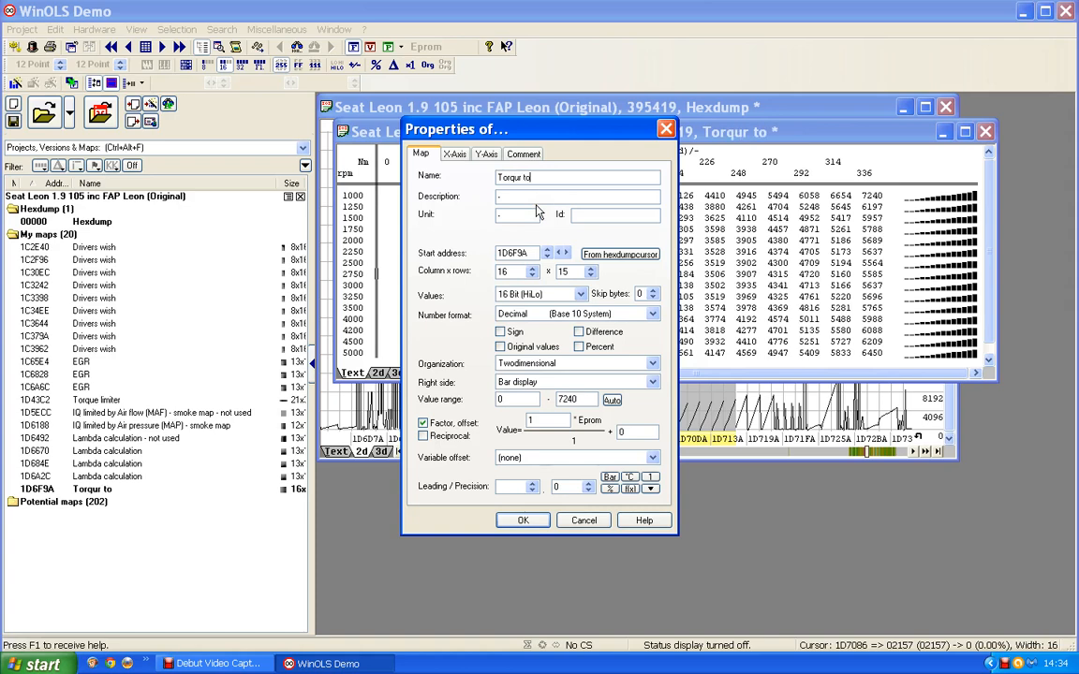
type("IQ conver")
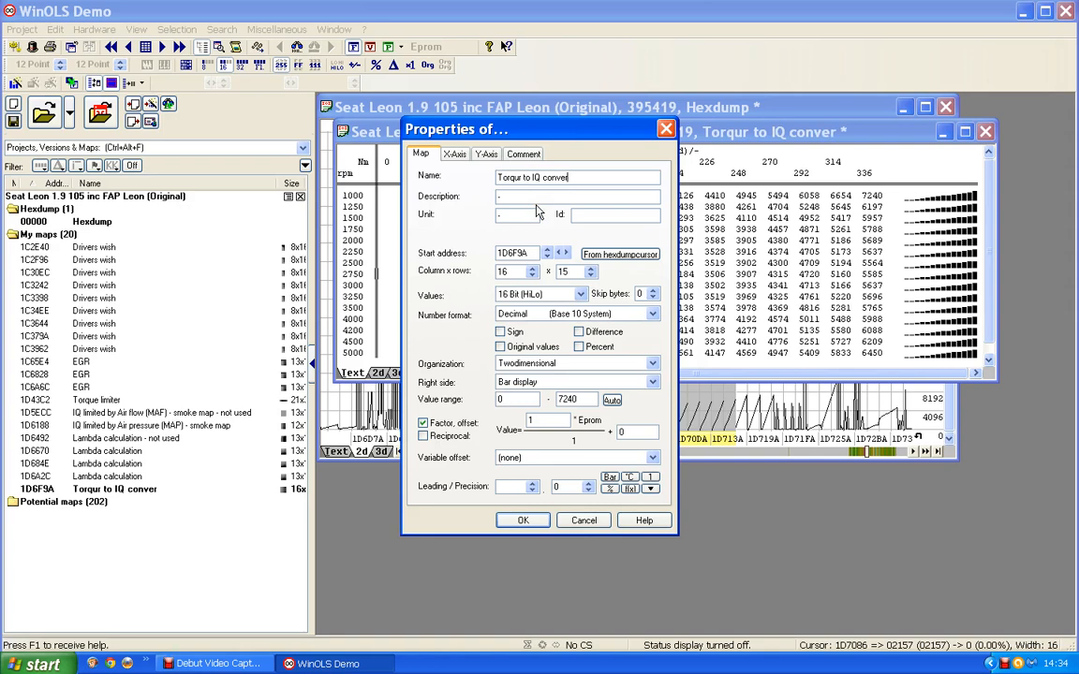
type("sion")
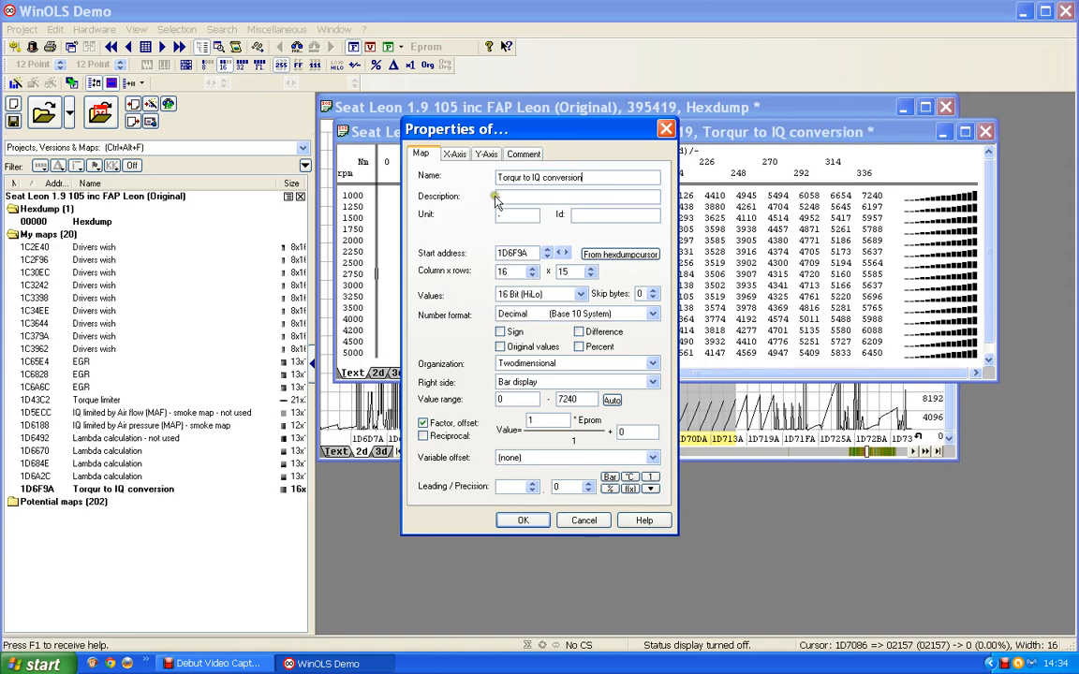
Step: Set the map's description to "IQ" and its unit to mg/stroke
left_click(500, 196)
type("IQ")
key("Tab")
type("mg/stroke")
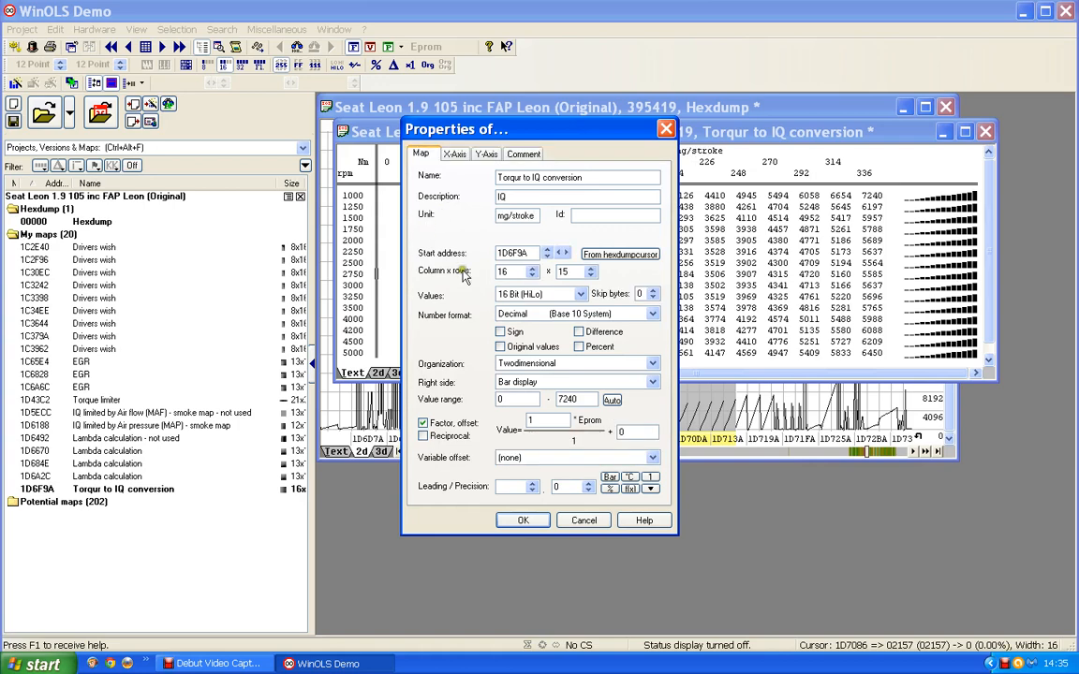
Step: Set the map values' factor to 0.01 and precision to 1, and apply the properties
left_click_drag(544, 420, 484, 419)
type("0.01")
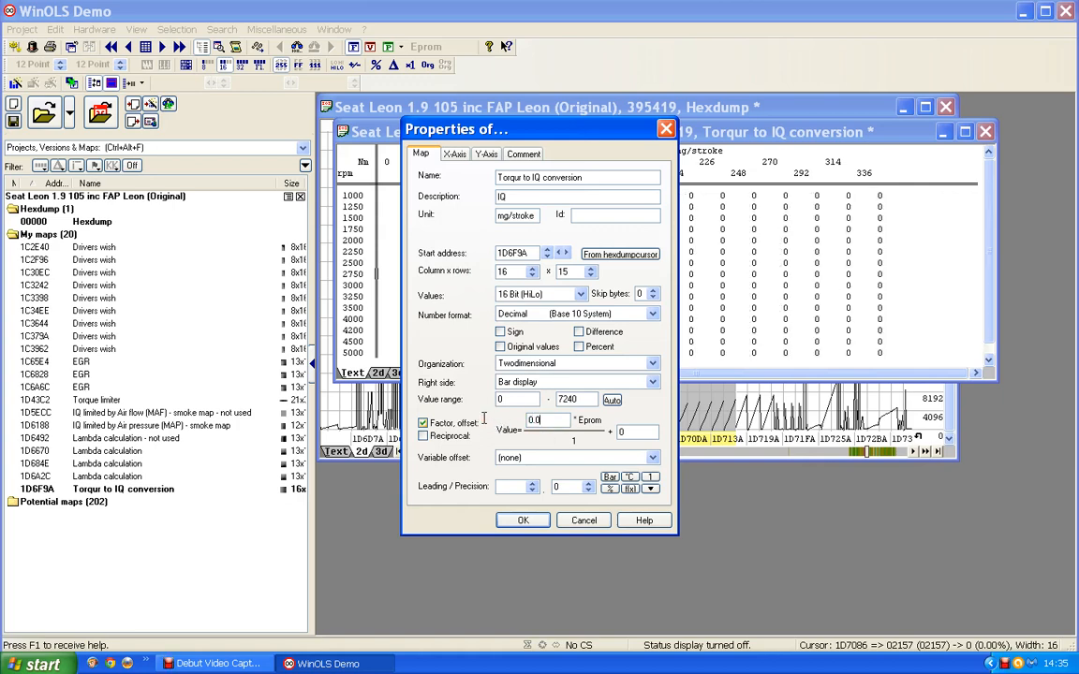
left_click(588, 485)
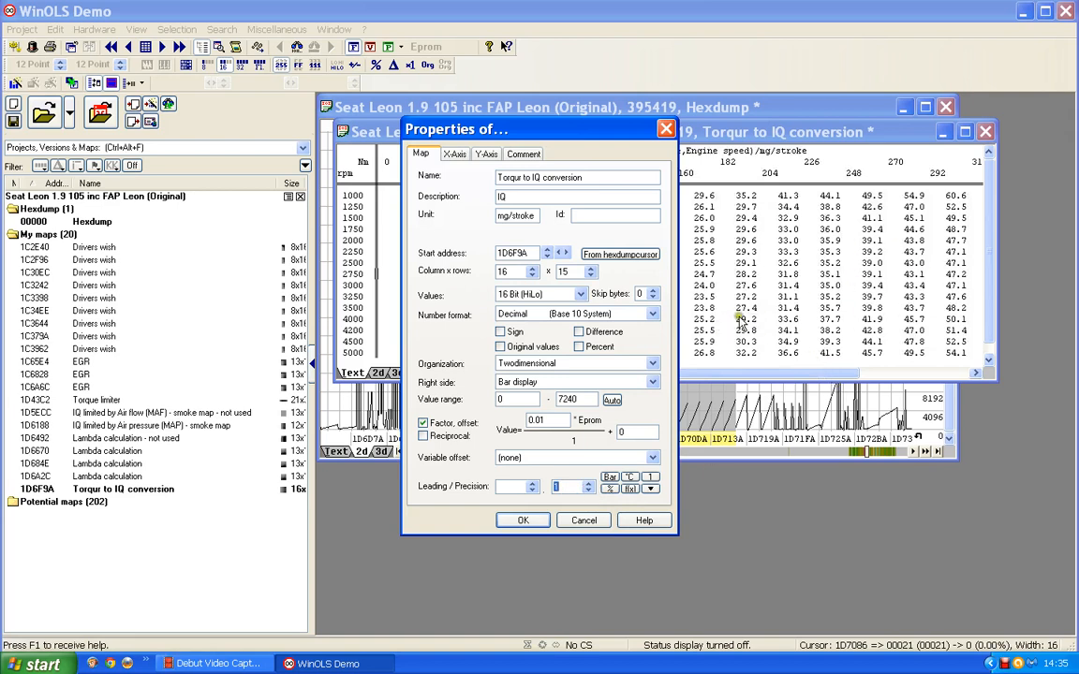
left_click(525, 521)
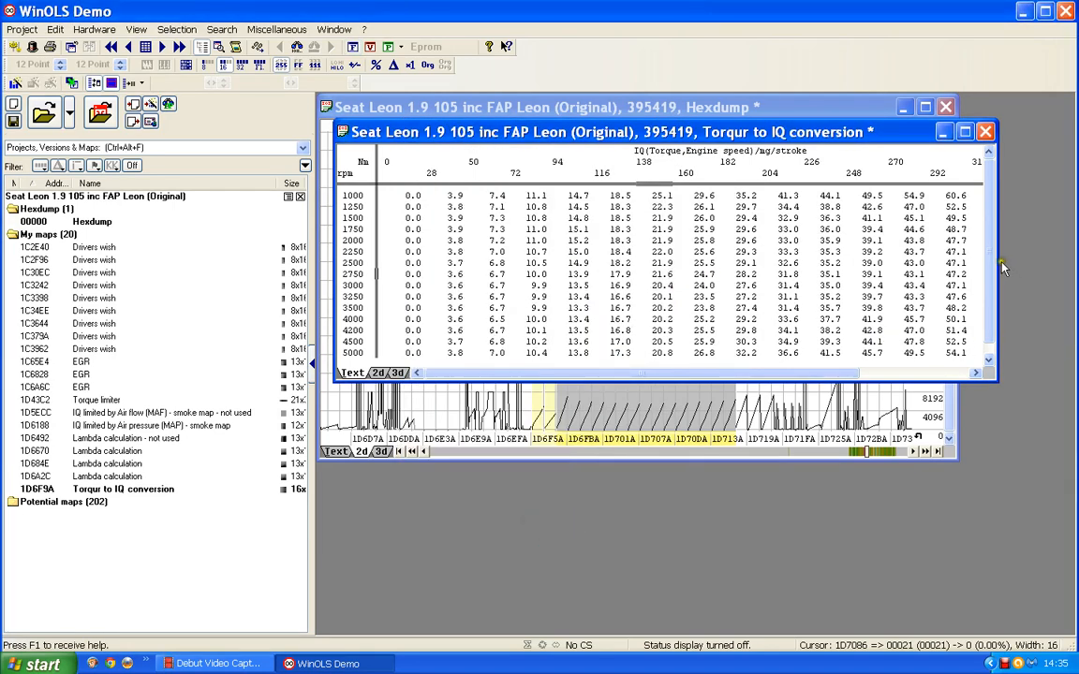
Step: Reposition and enlarge the conversion map's window so that all torque columns fit
left_click_drag(999, 269, 1066, 270)
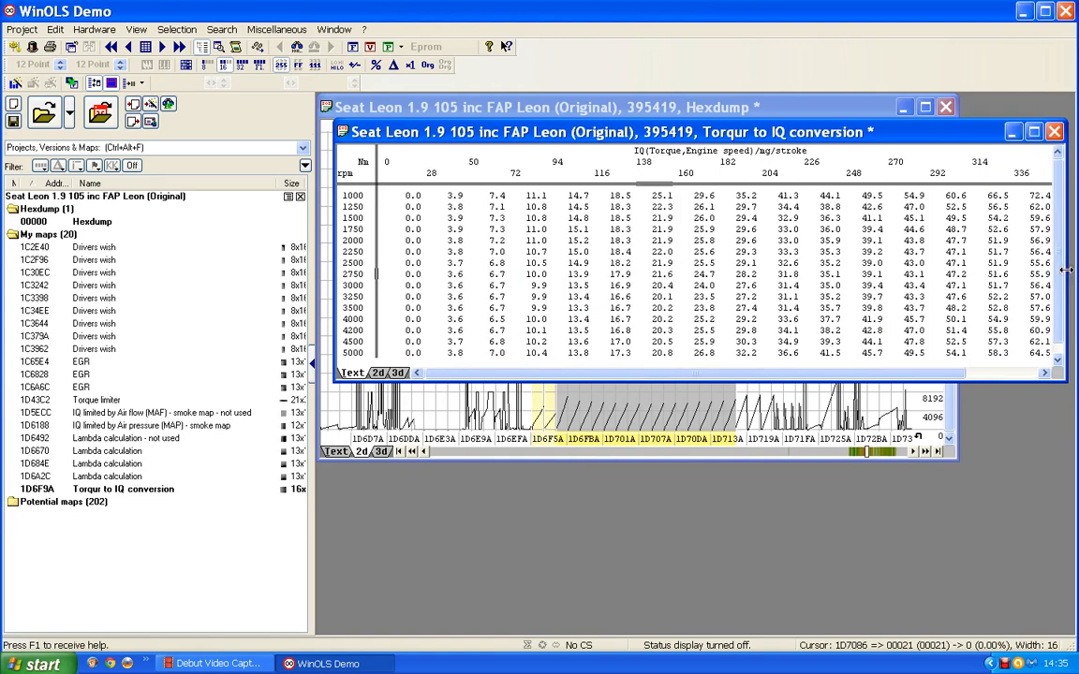
left_click_drag(797, 133, 780, 133)
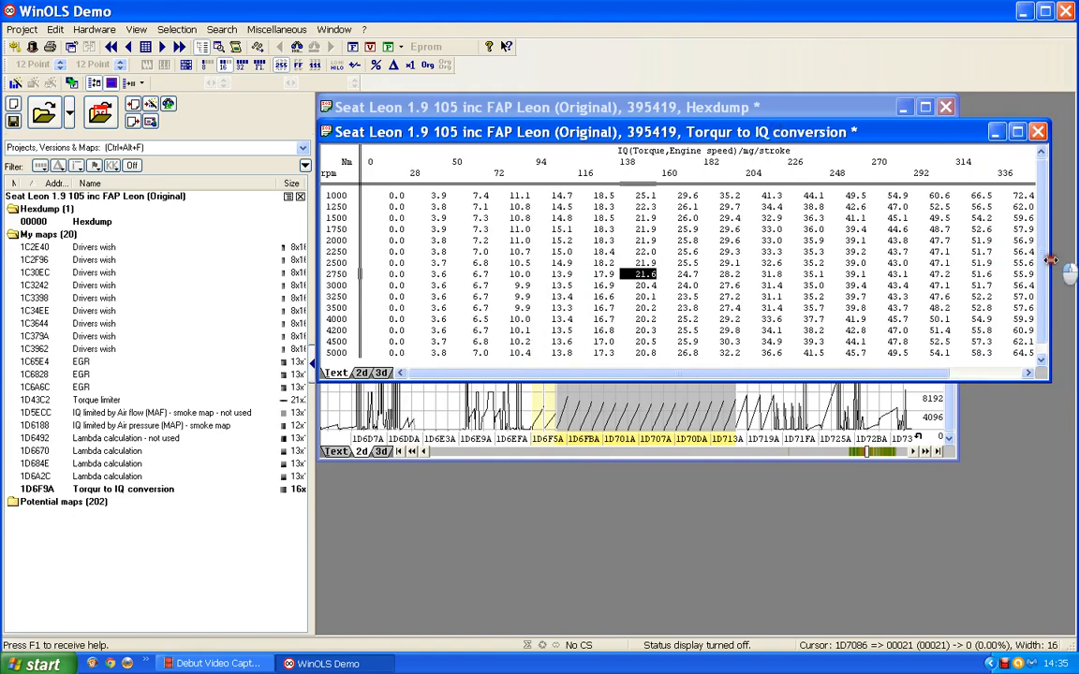
left_click_drag(1051, 261, 1061, 263)
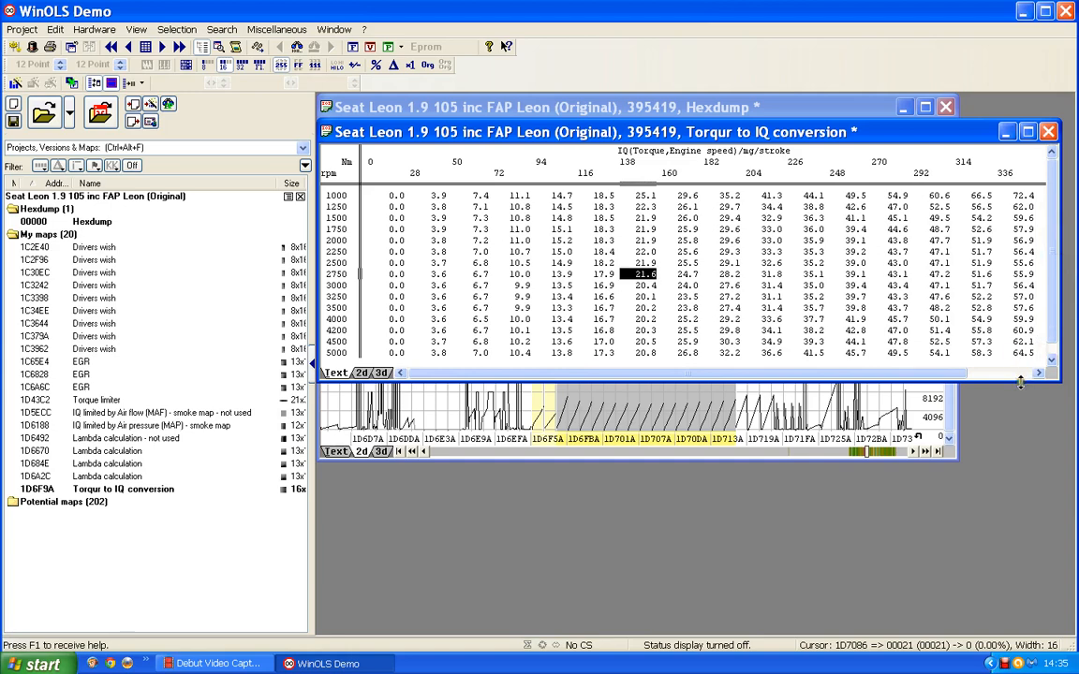
left_click_drag(1020, 380, 1022, 387)
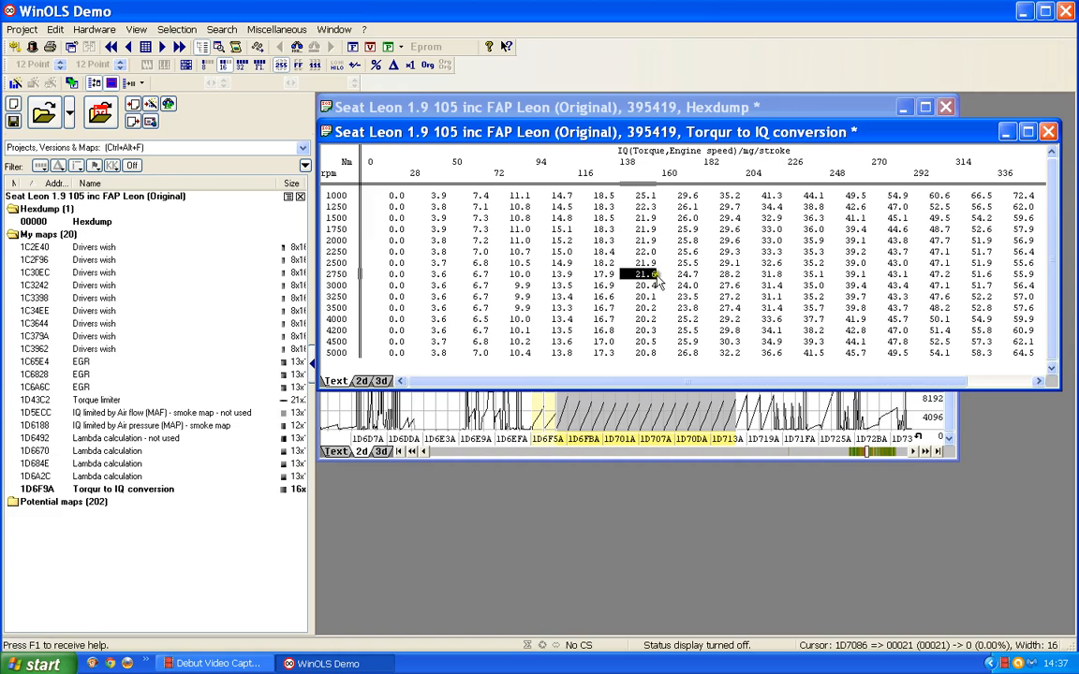
Step: Close the map window and examine the row and column count values preceding the map's axes in the hexdump's text view
left_click(1049, 131)
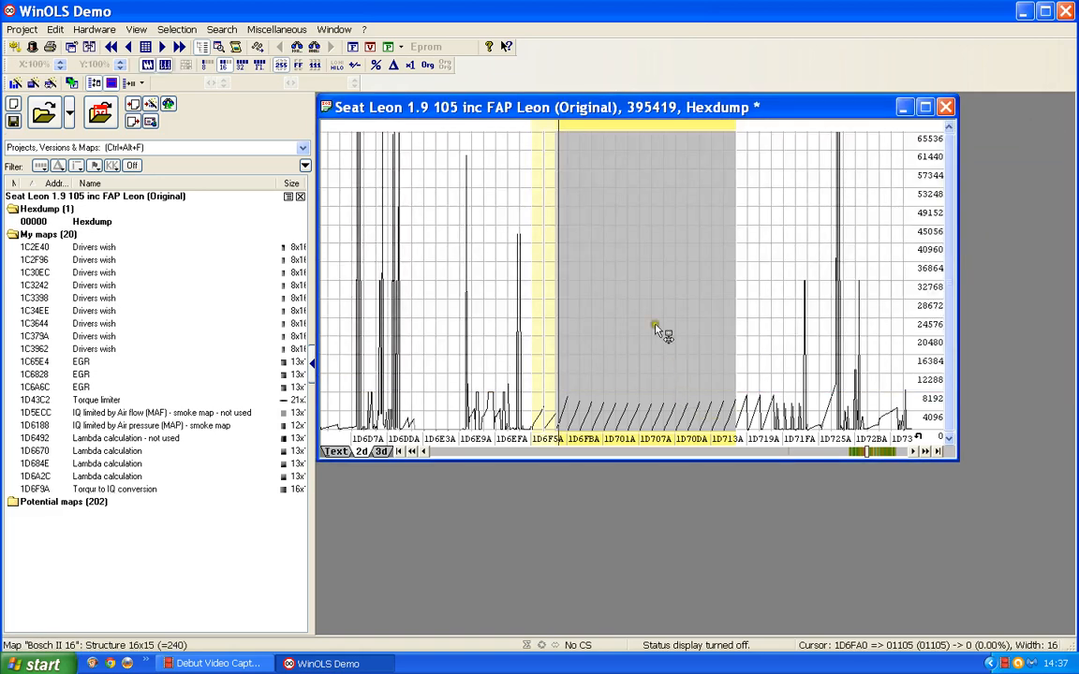
left_click(633, 285)
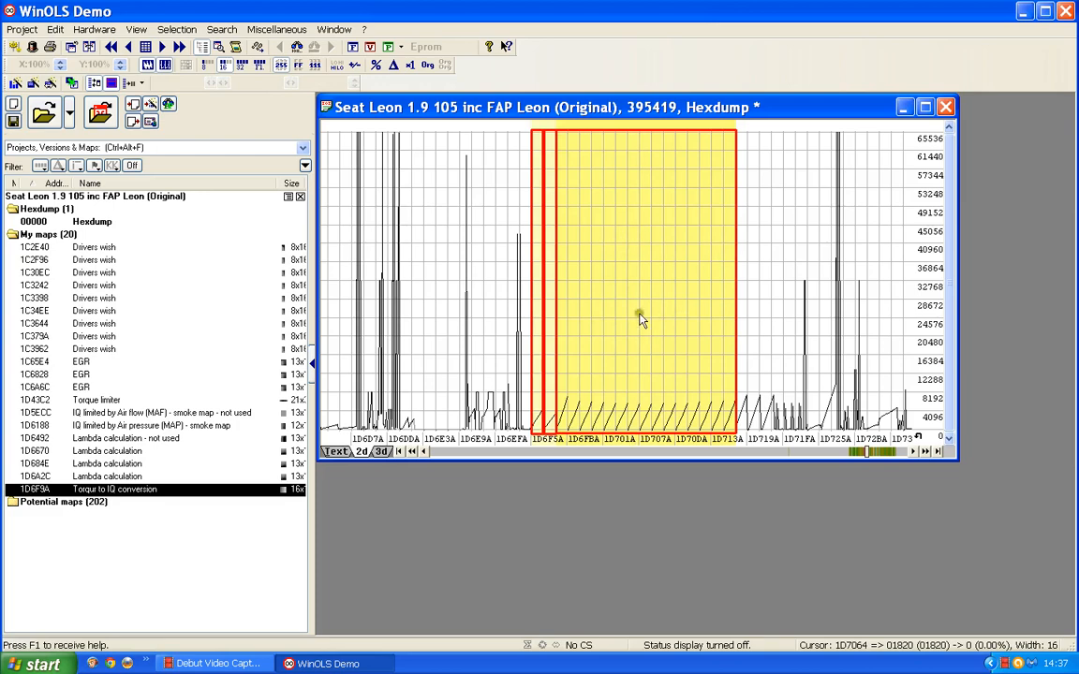
left_click(335, 452)
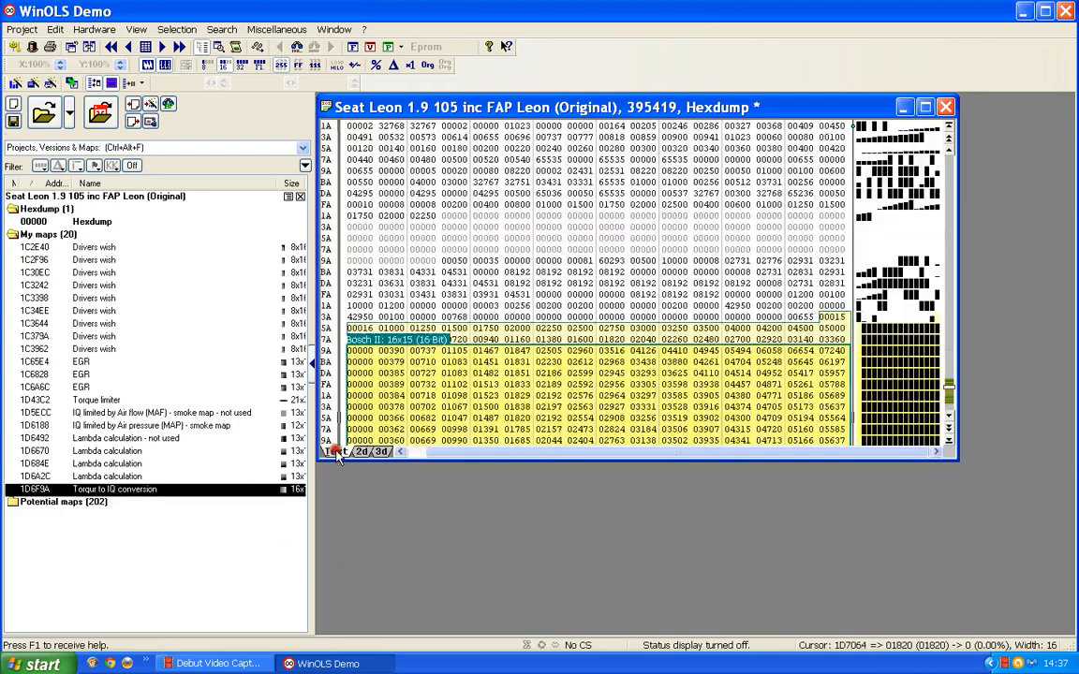
scroll(461, 272, "down", 3)
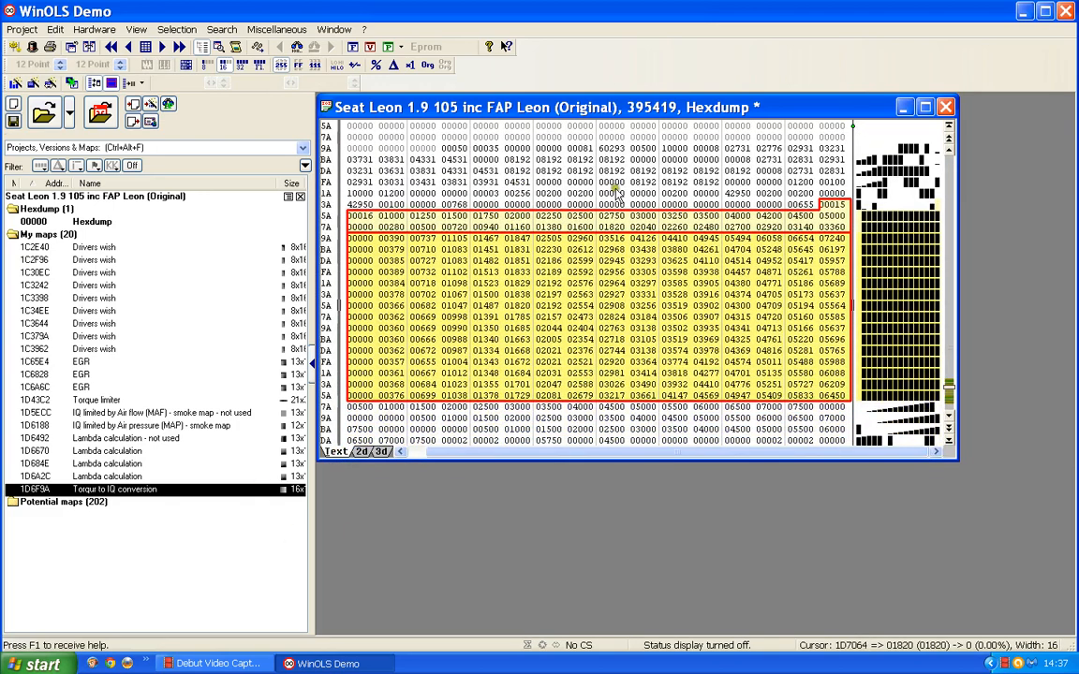
left_click(832, 204)
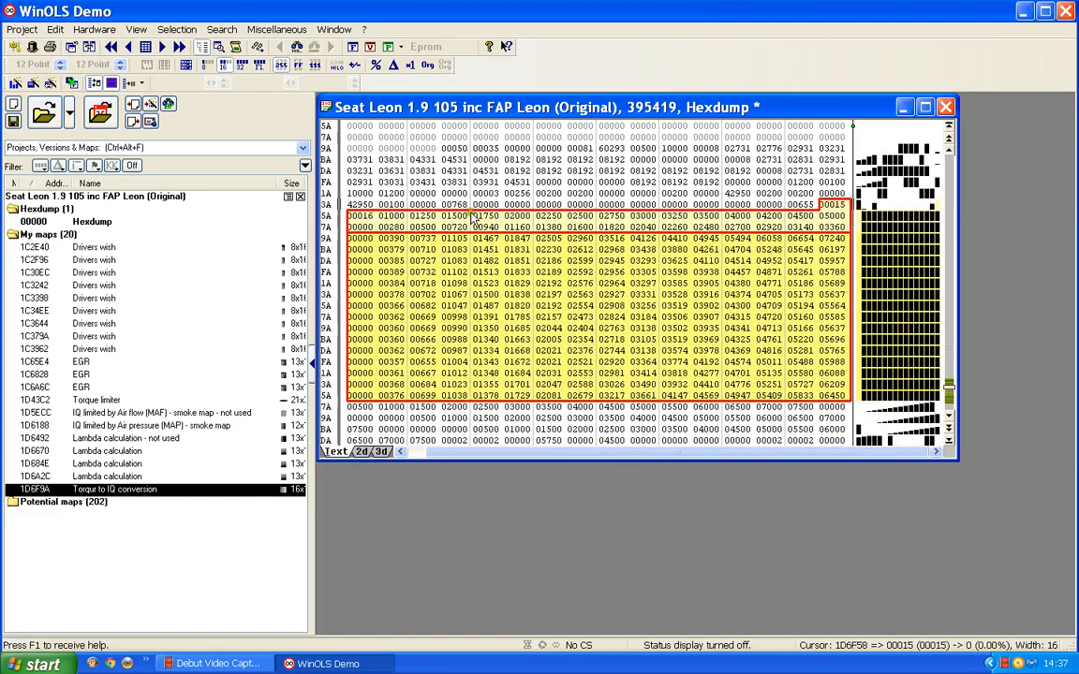
left_click(363, 216)
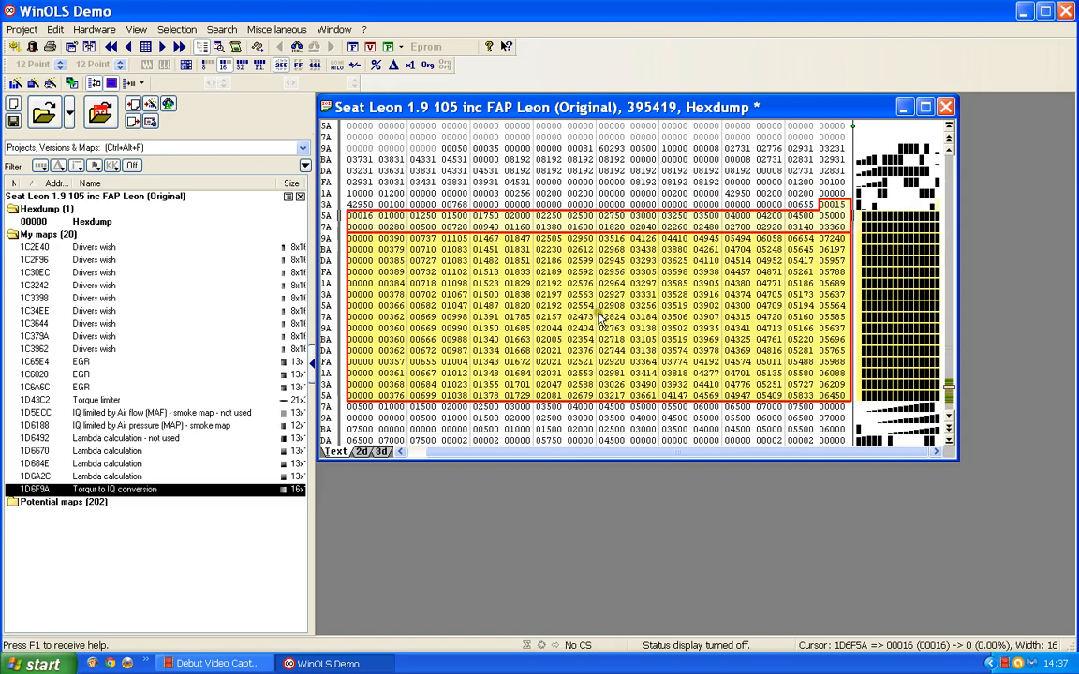
Step: Compare the conversion map's 2D curve with its text values in the hexdump, ending in the 2D view
left_click(360, 451)
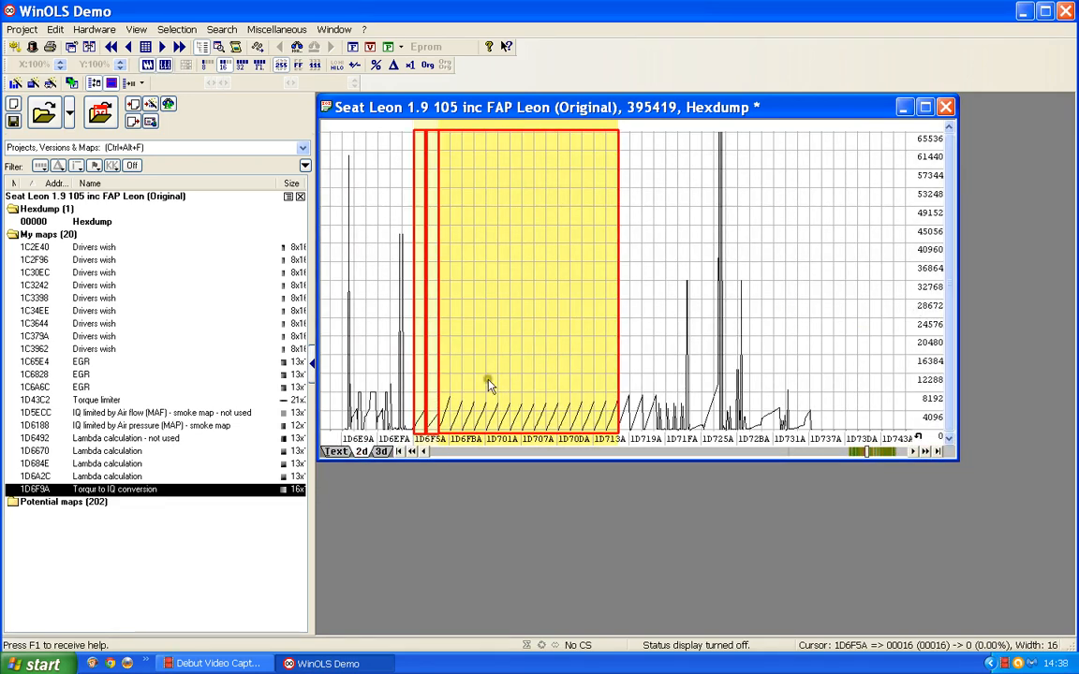
scroll(488, 379, "down", 1)
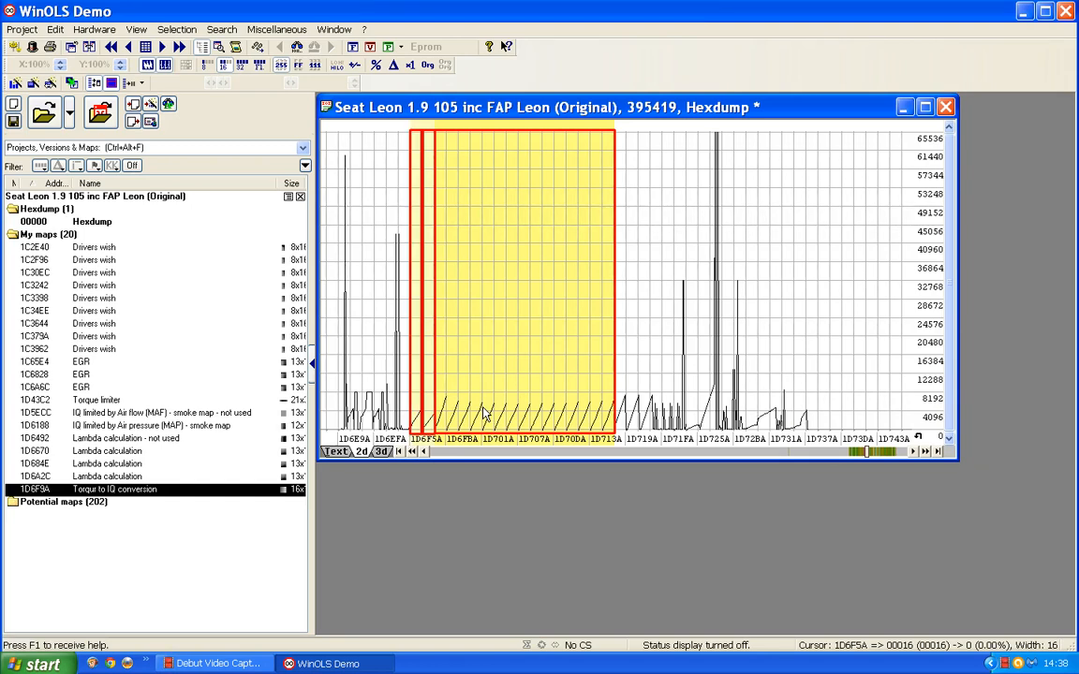
left_click(348, 453)
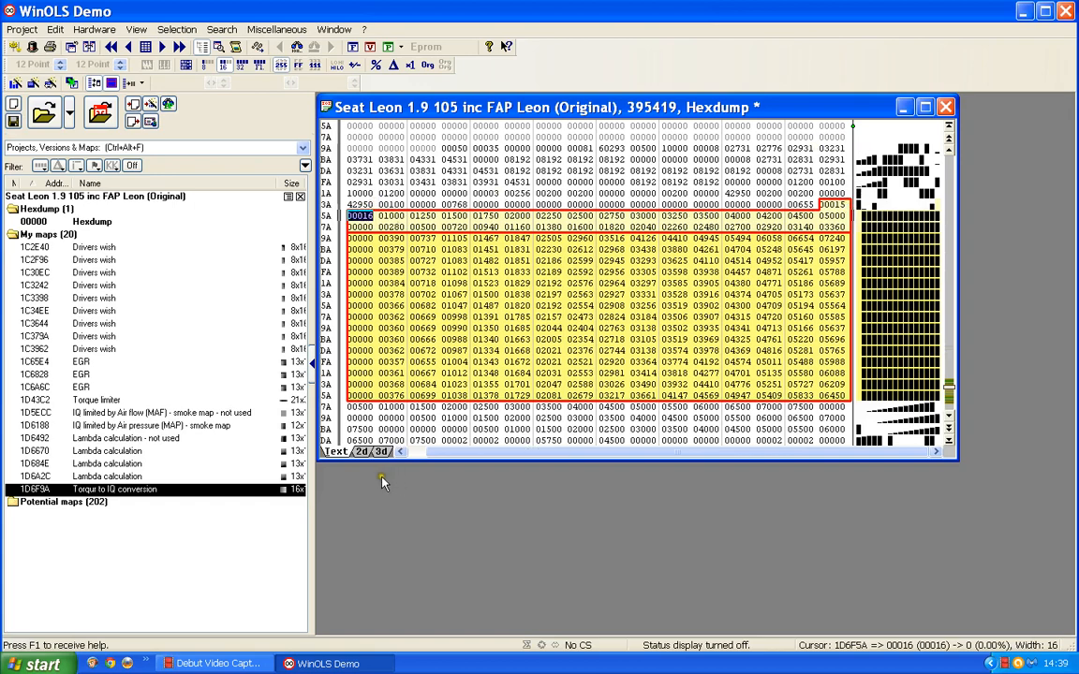
left_click(362, 452)
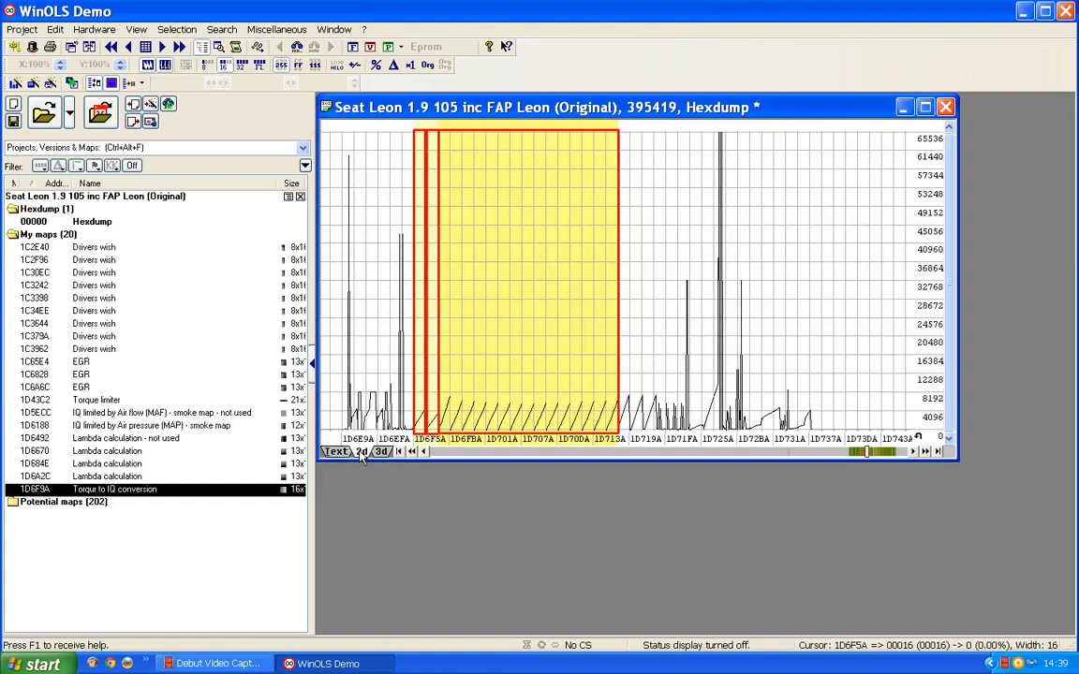